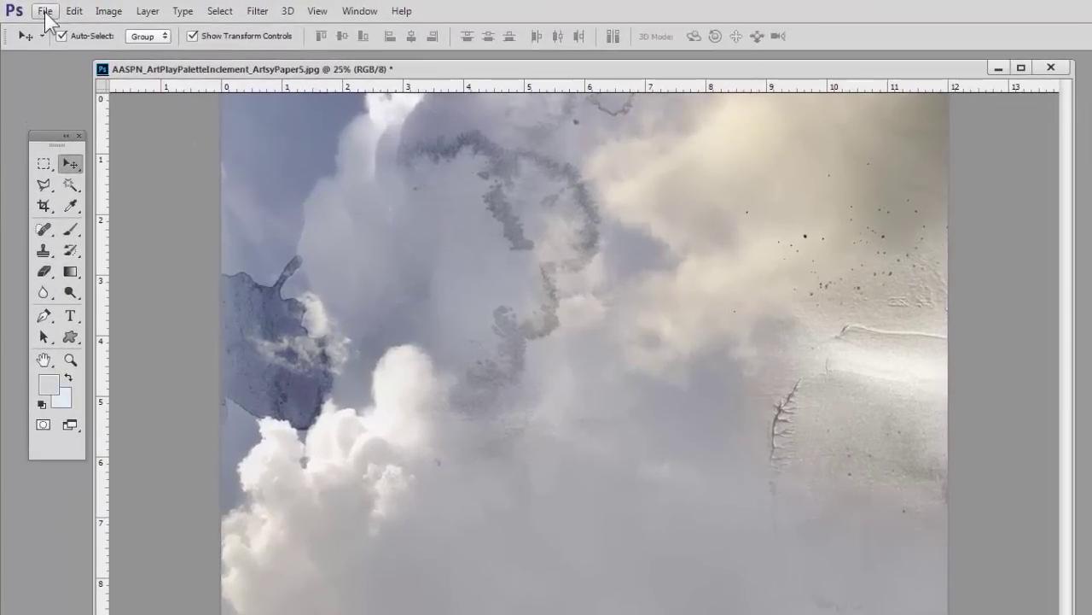
Step: Open the light leak file AASPN_LightLeaks3_2.png from the LightLeaks No 3 folder
click(47, 13)
click(61, 41)
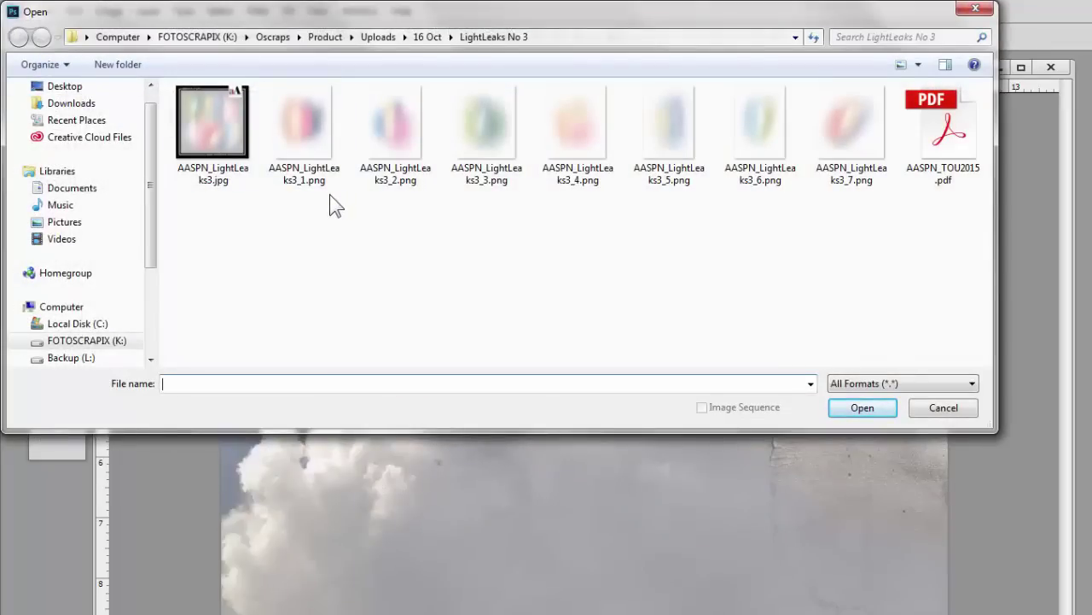
click(389, 131)
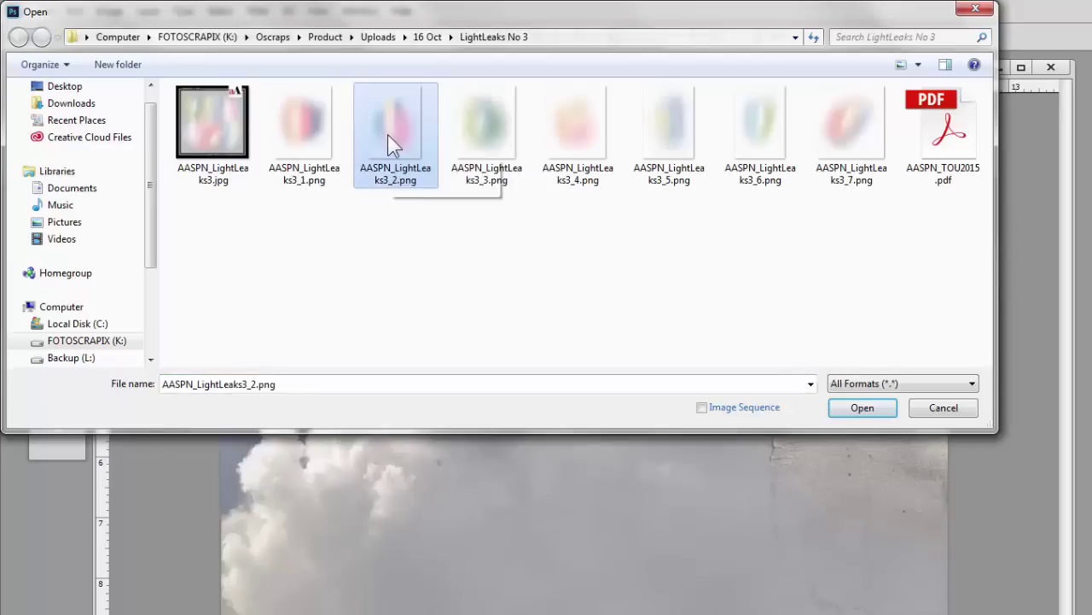
click(864, 408)
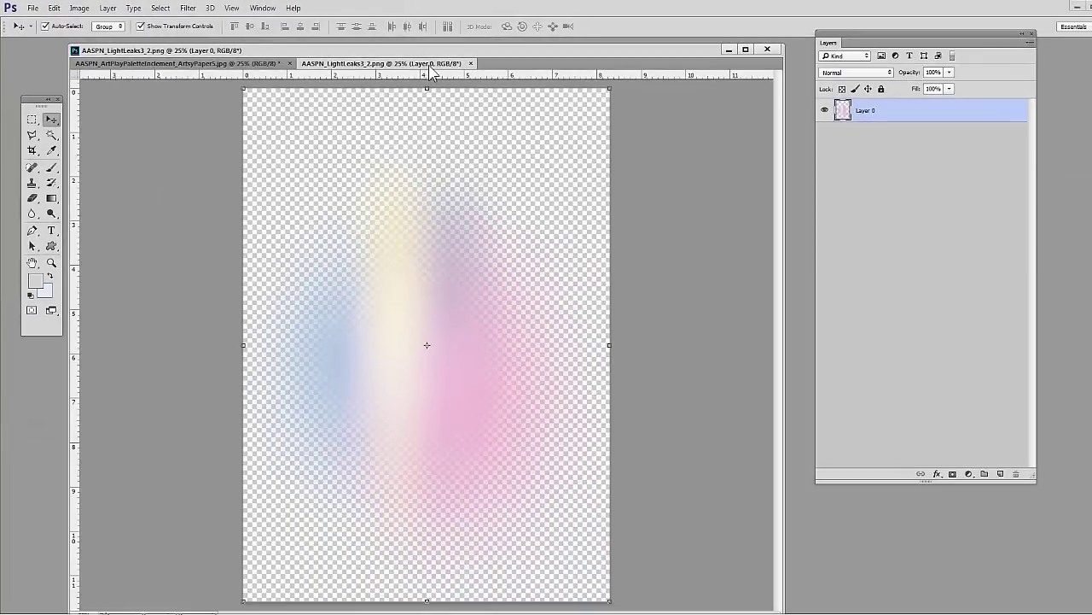
Step: Copy the light leak into the ArtsyPaper5 document as a new layer and close the light leak file
drag(497, 75, 602, 105)
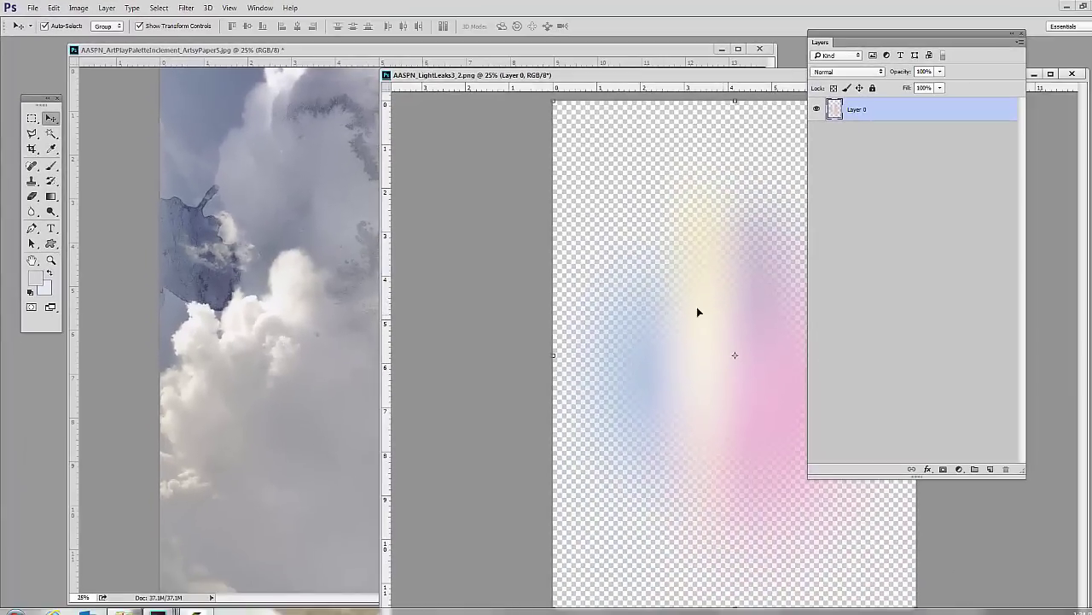
drag(697, 312, 389, 293)
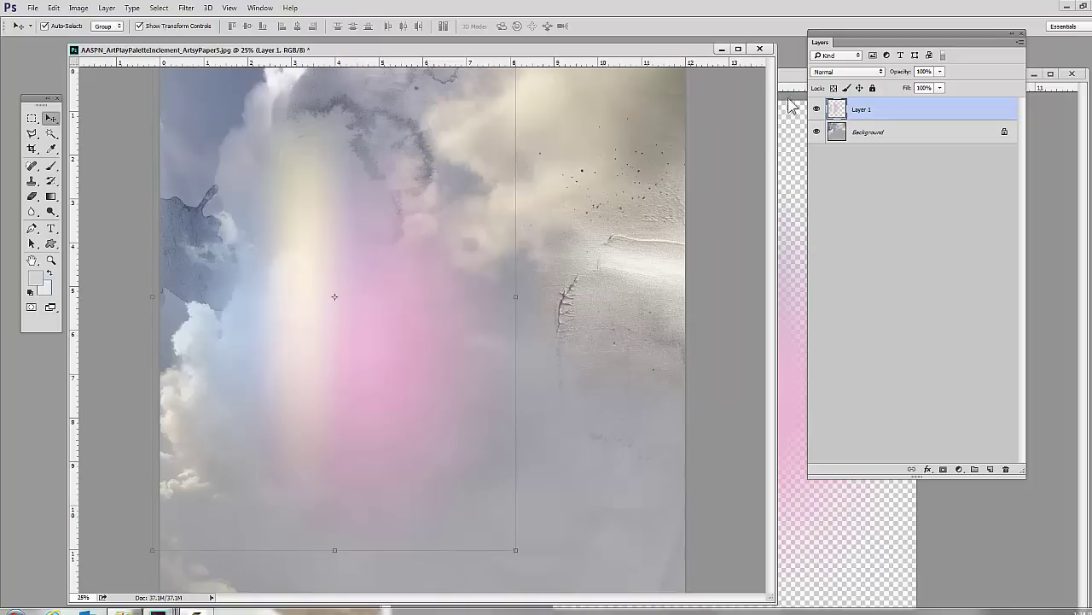
drag(794, 79, 480, 146)
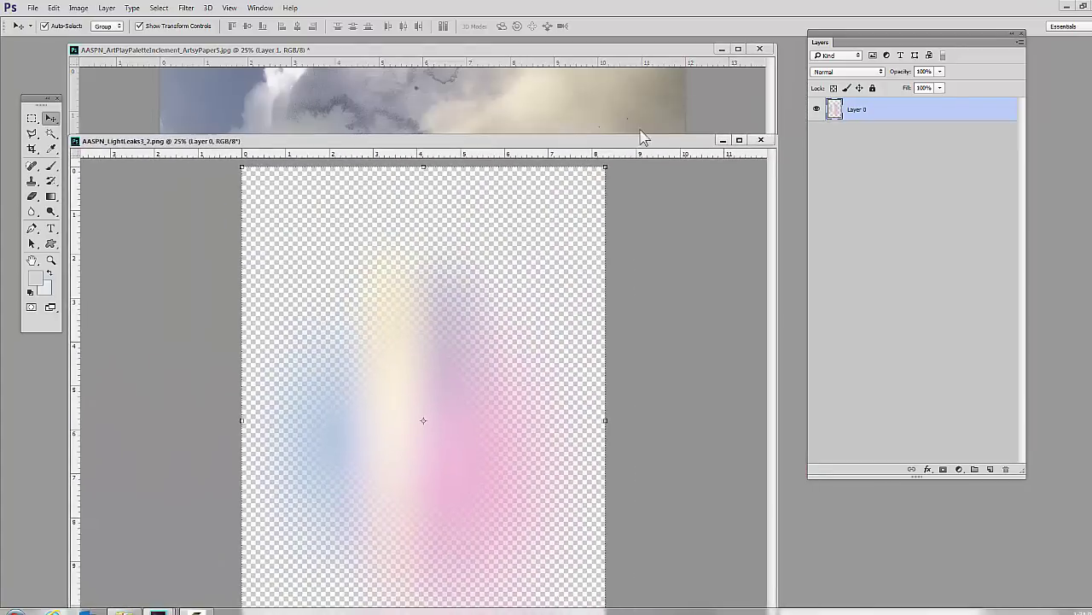
click(760, 140)
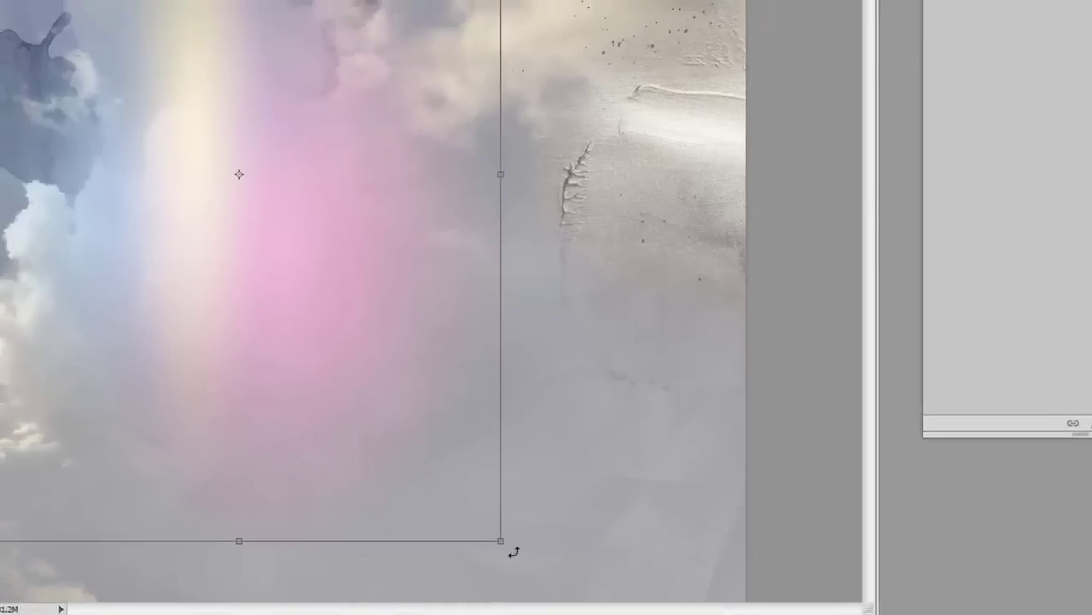
Step: Rotate the light leak layer to about 105.7° and reposition it over the middle of the paper
drag(498, 545, 564, 454)
drag(582, 506, 286, 310)
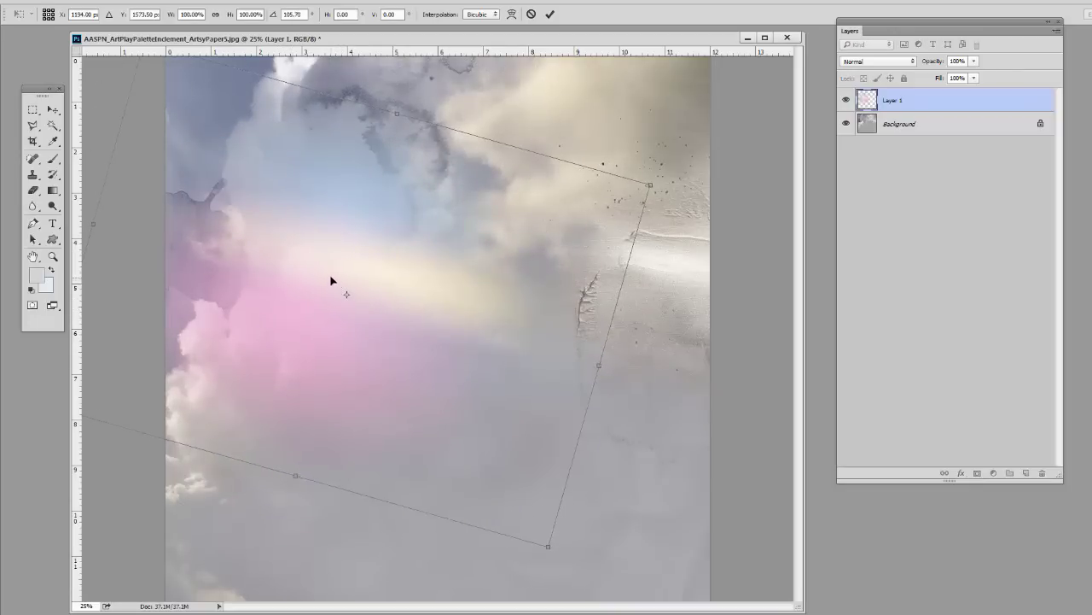
drag(331, 281, 453, 315)
drag(539, 299, 511, 298)
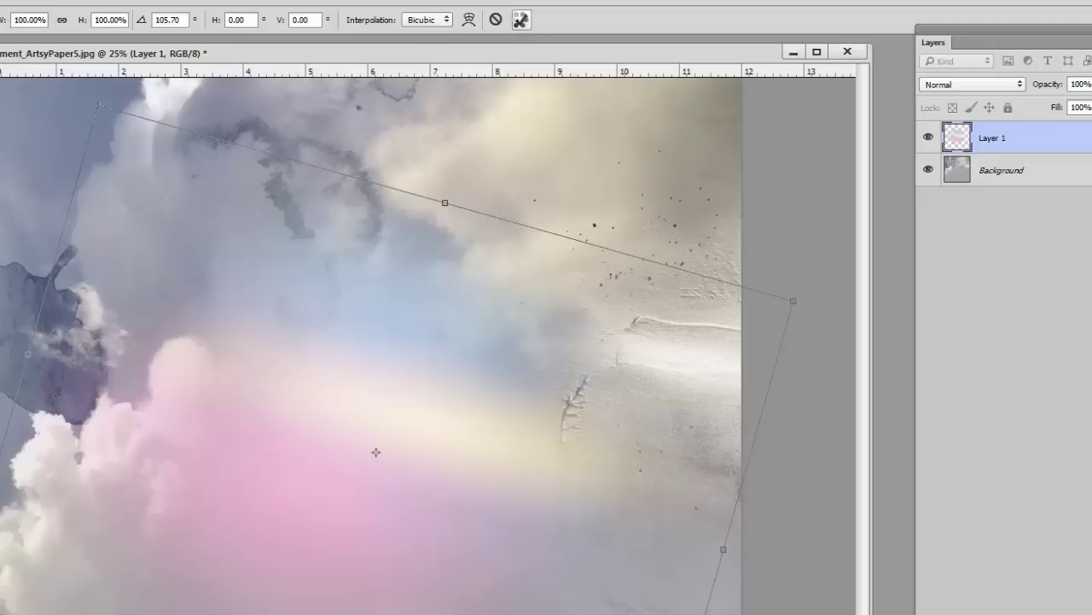
click(520, 20)
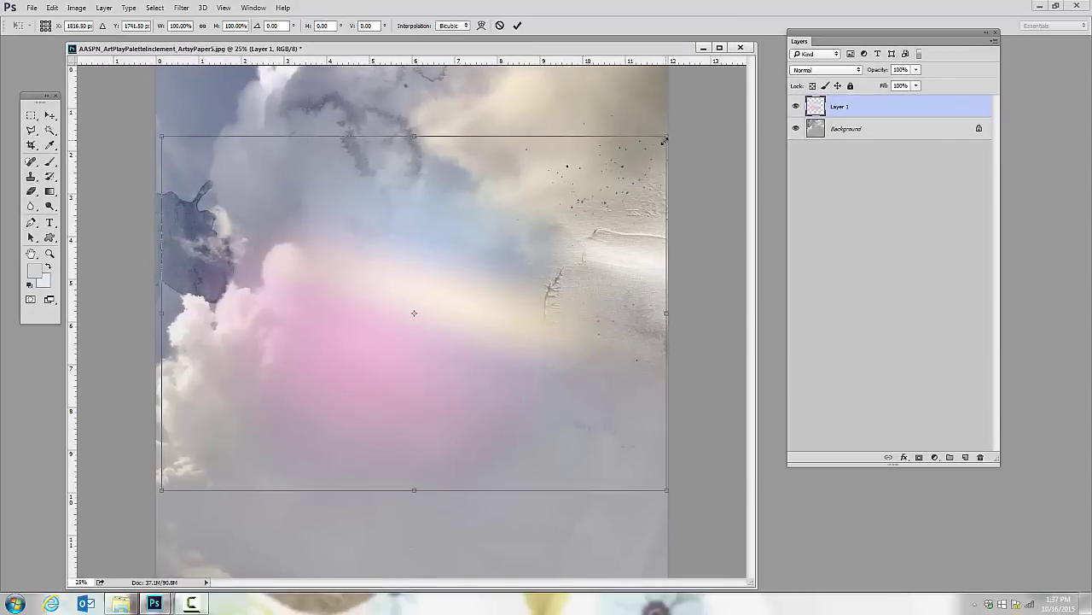
Step: Scale the light leak layer to about 111% and shift it slightly lower so it starts at the paper's left edge
drag(557, 176, 536, 188)
mouse_move(649, 150)
mouse_down()
mouse_move(515, 247)
mouse_move(640, 178)
mouse_move(675, 145)
mouse_move(669, 136)
mouse_move(641, 151)
mouse_up()
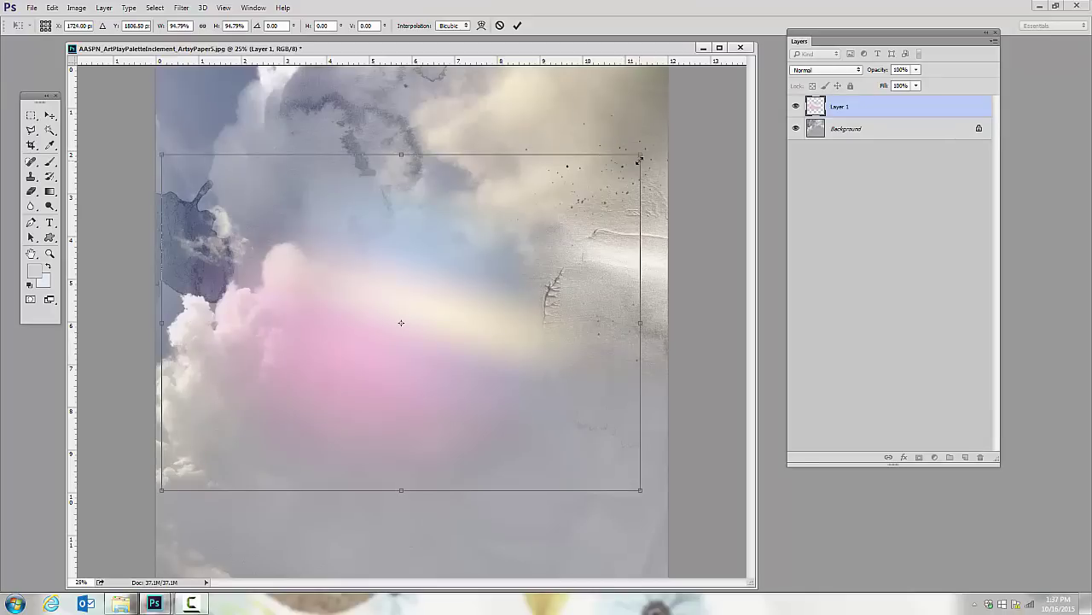
drag(644, 151, 723, 96)
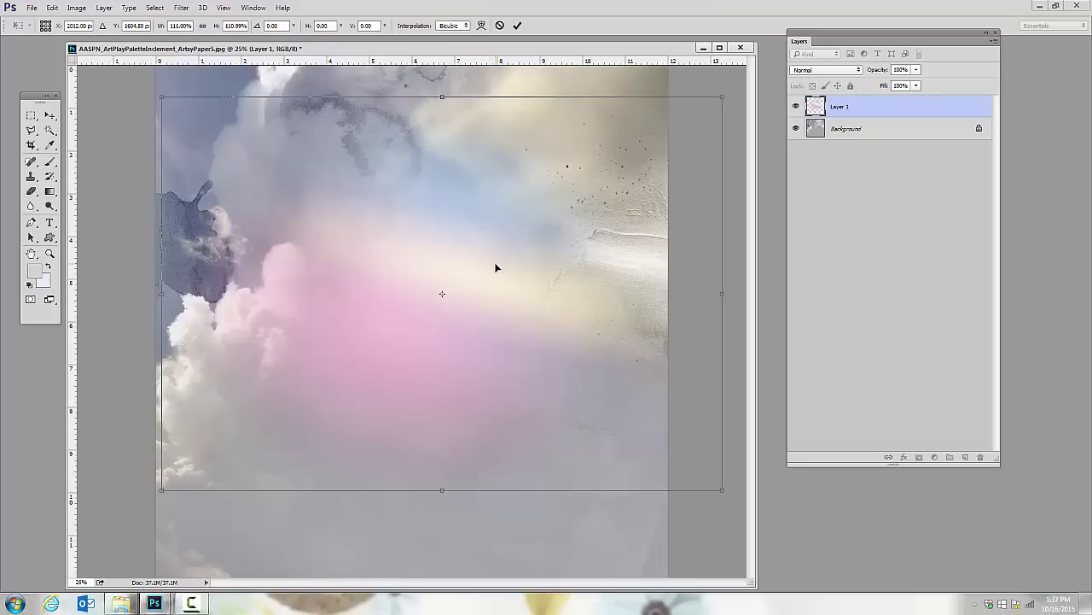
drag(502, 264, 497, 279)
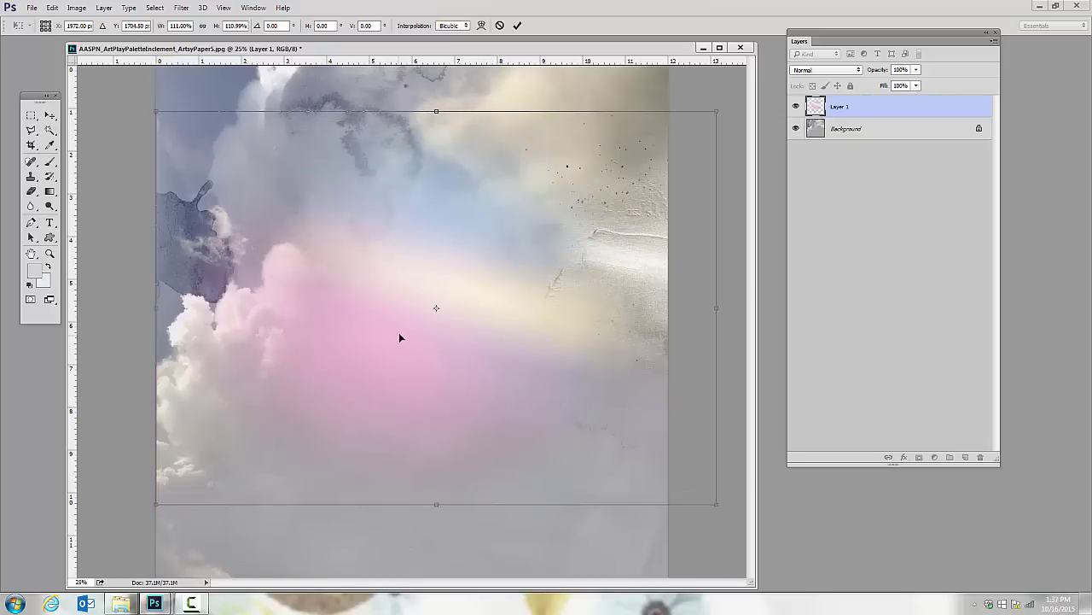
click(517, 25)
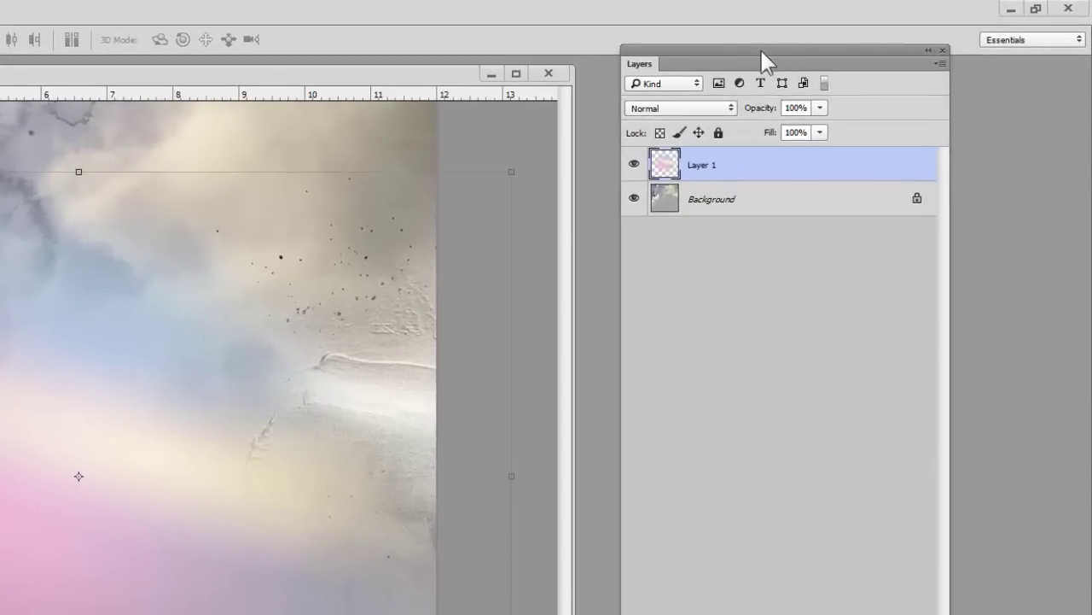
Step: Try the Color Burn blend mode on the light leak layer
drag(762, 61, 764, 93)
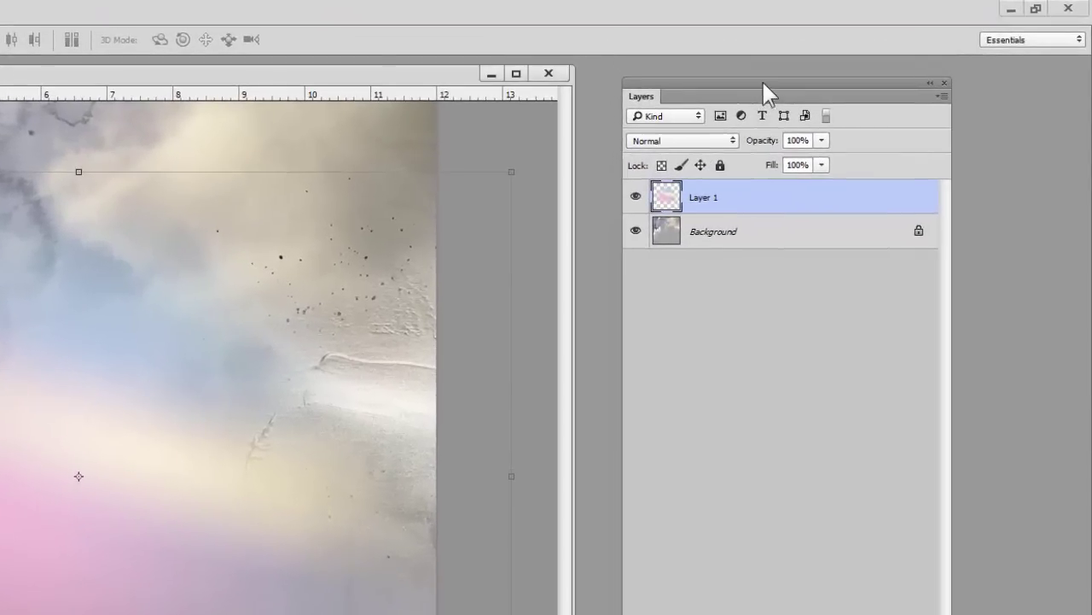
click(734, 141)
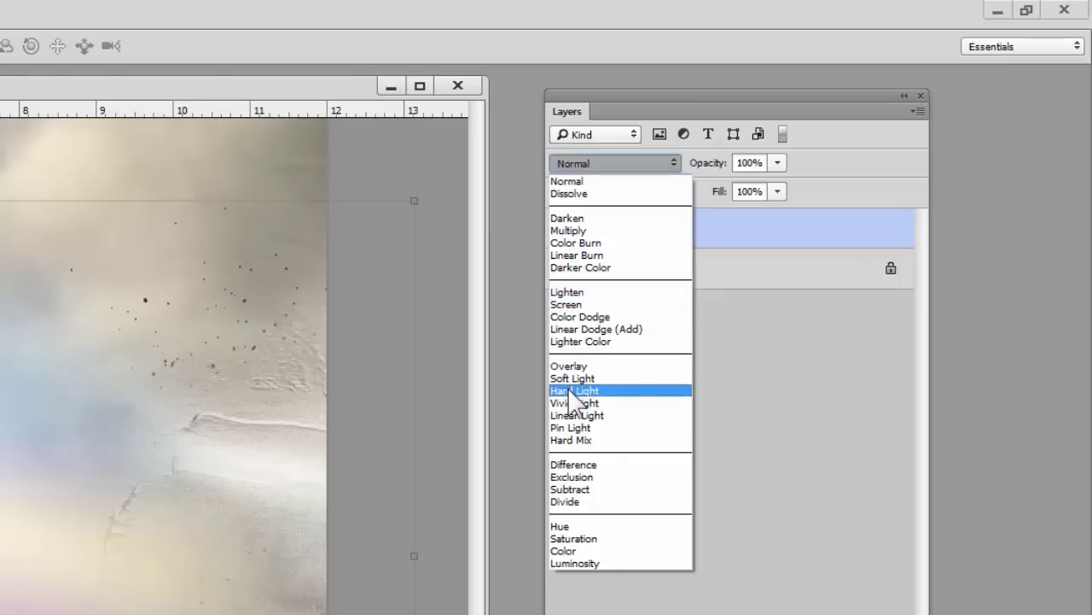
click(596, 243)
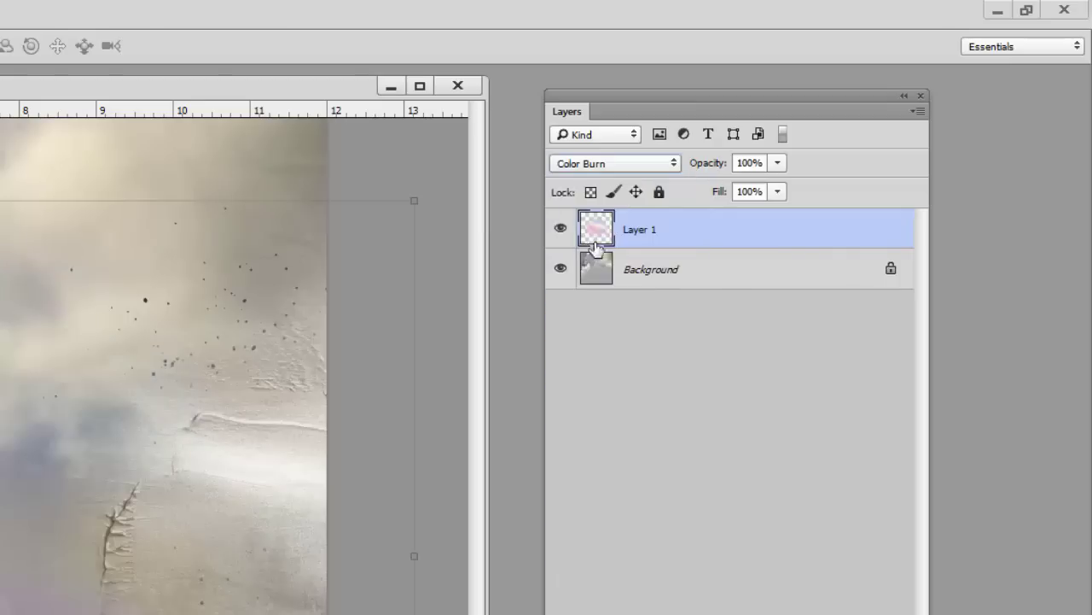
Step: Set the light leak layer's blend mode to Hard Light and its opacity to 100%
click(667, 164)
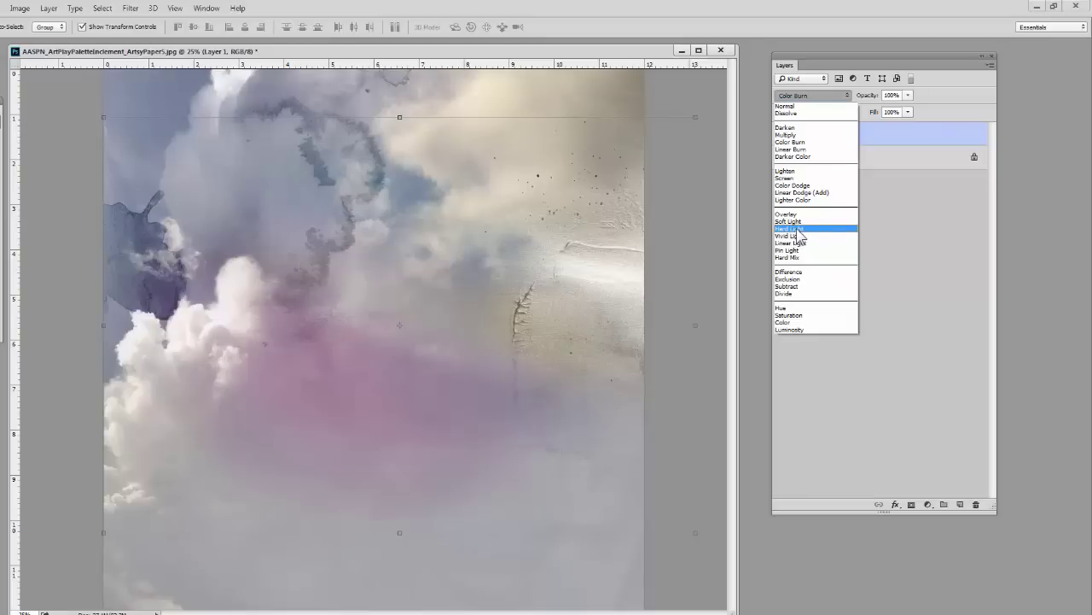
click(790, 229)
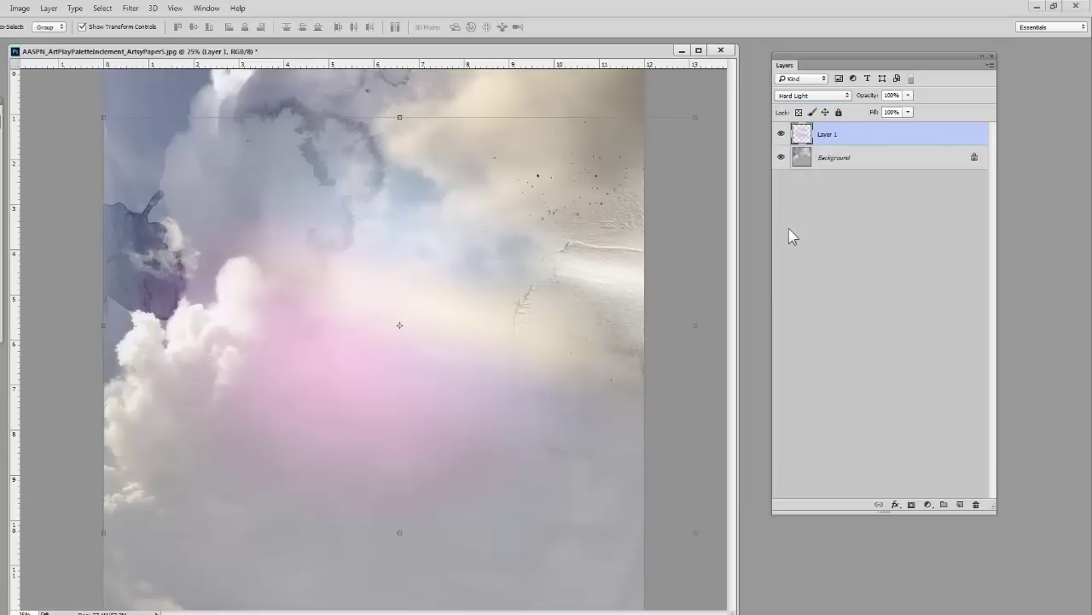
click(908, 95)
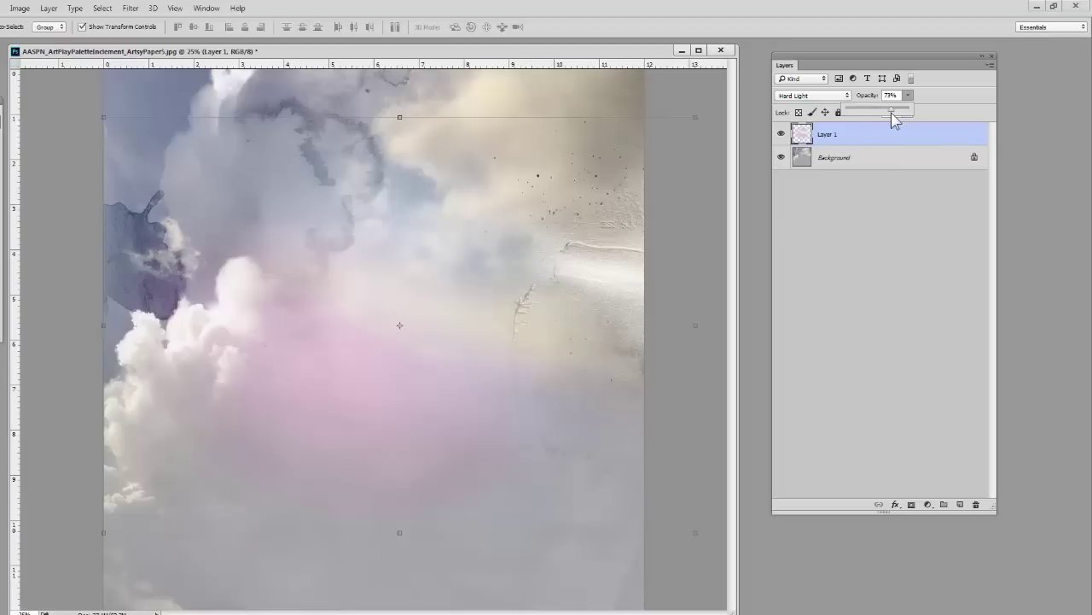
drag(891, 113, 909, 112)
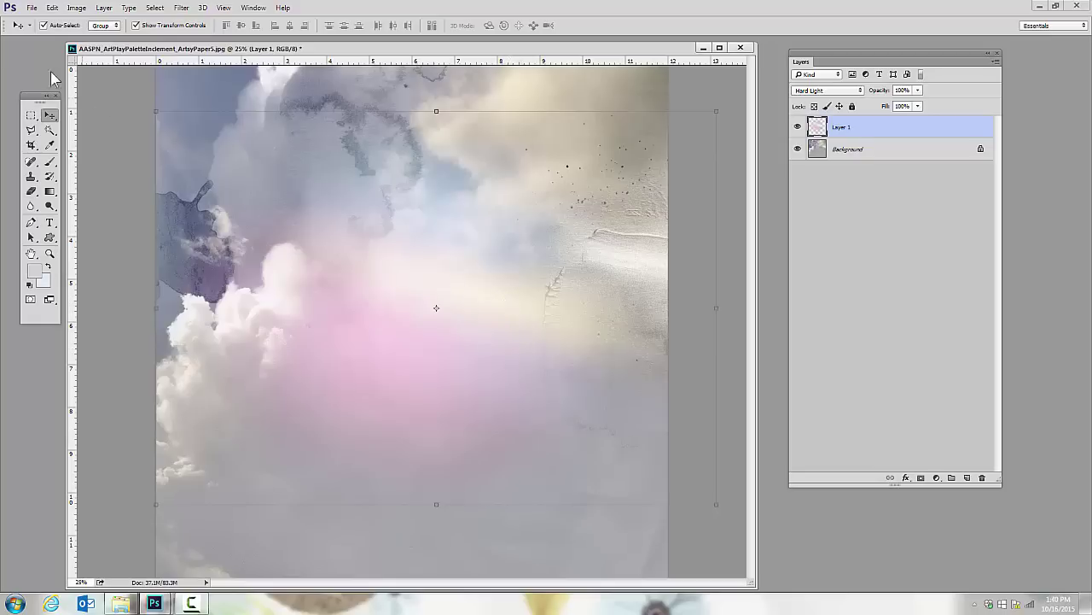
Step: Open the landscape photo IMG_1738.JPG from the 16 Oct folder
click(32, 8)
click(38, 31)
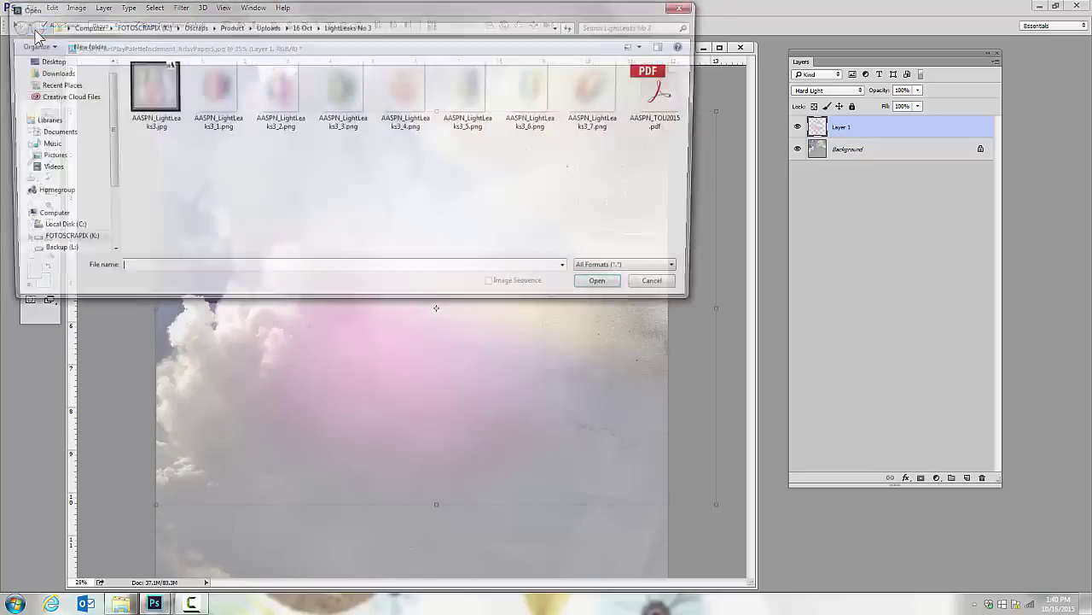
click(300, 26)
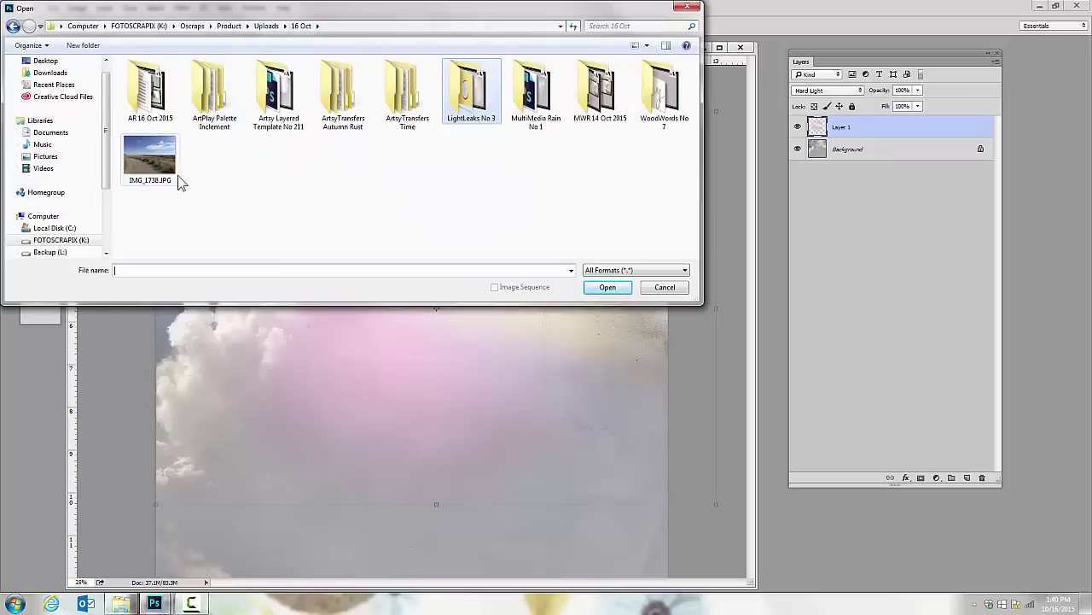
click(155, 159)
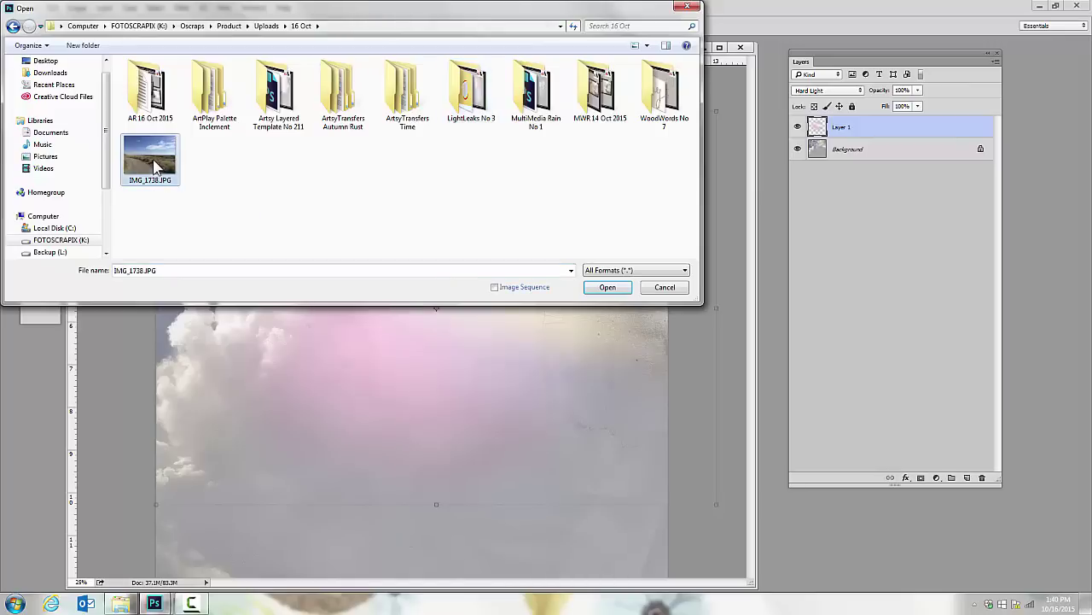
click(607, 288)
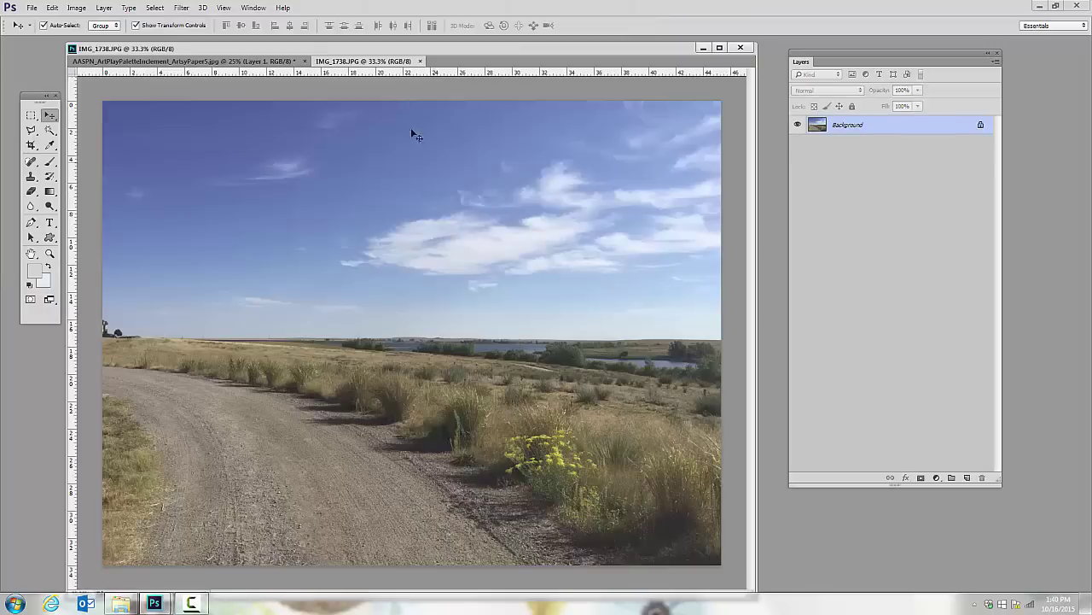
Step: Copy the landscape photo into the paper document above the light leak layer, close its source file and position it near the paper's left edge
drag(376, 61, 510, 103)
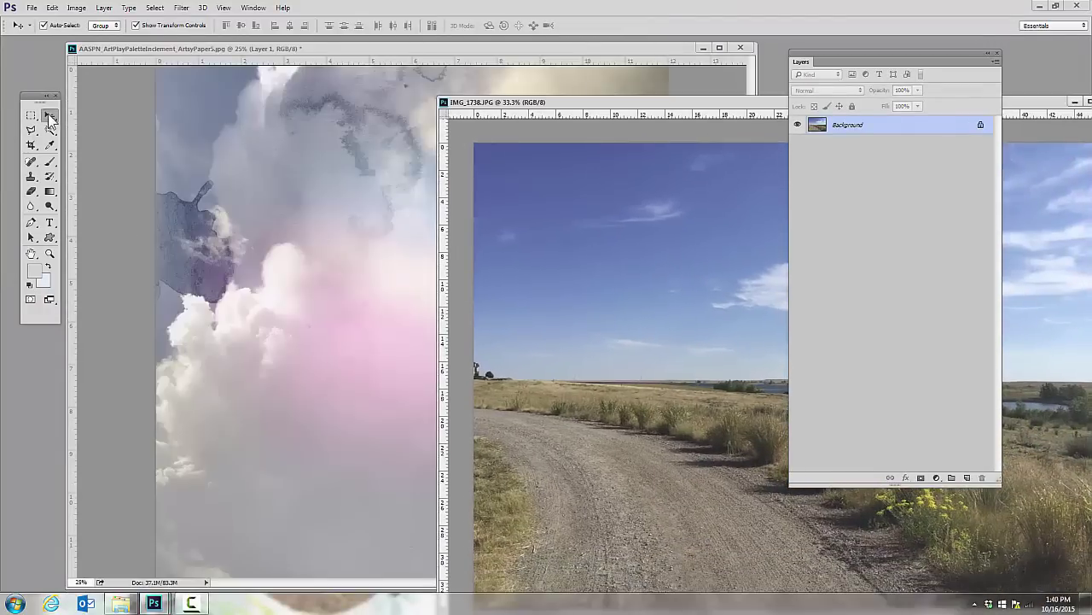
drag(507, 259, 317, 253)
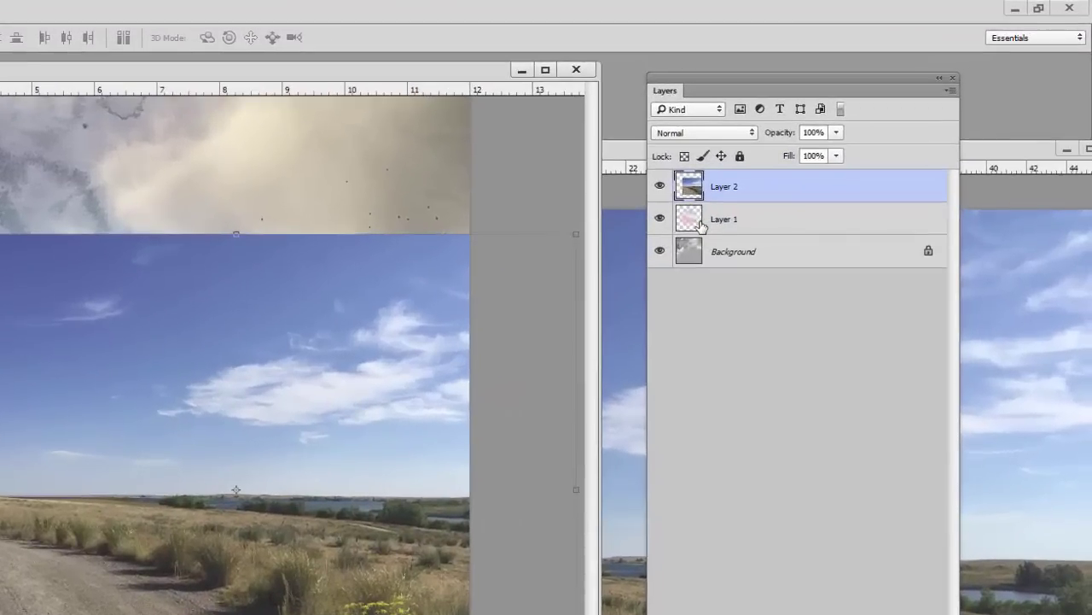
drag(1009, 151, 186, 305)
click(297, 306)
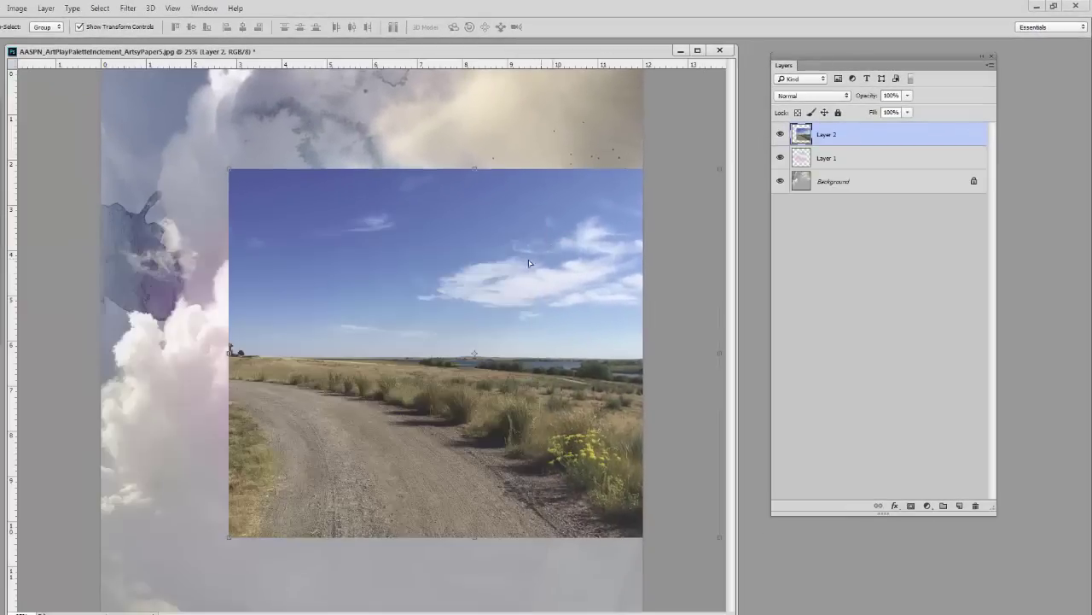
drag(529, 263, 425, 247)
click(604, 156)
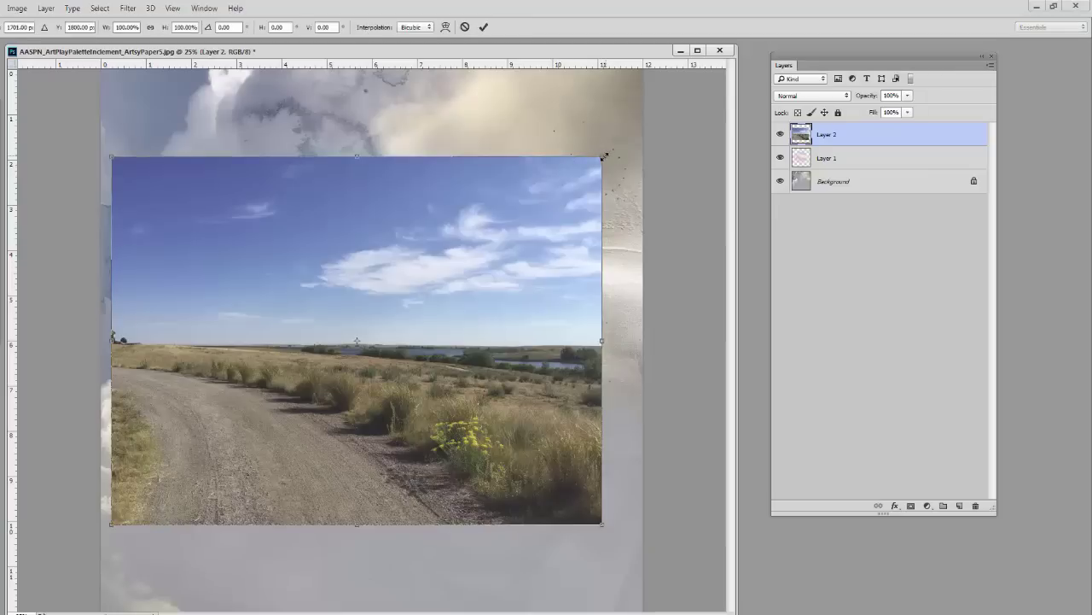
drag(604, 156, 611, 152)
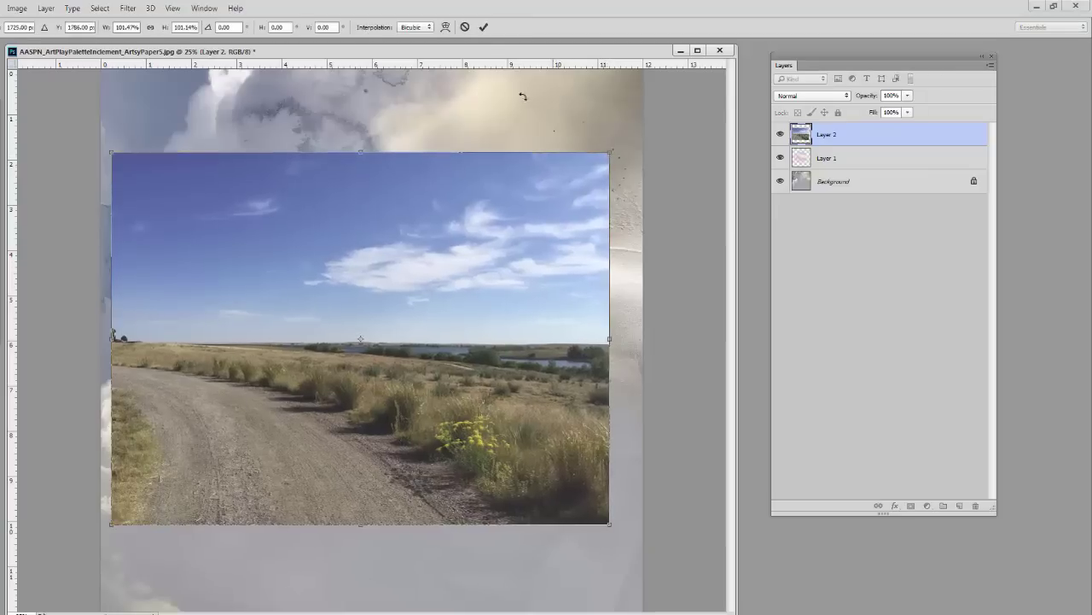
click(465, 28)
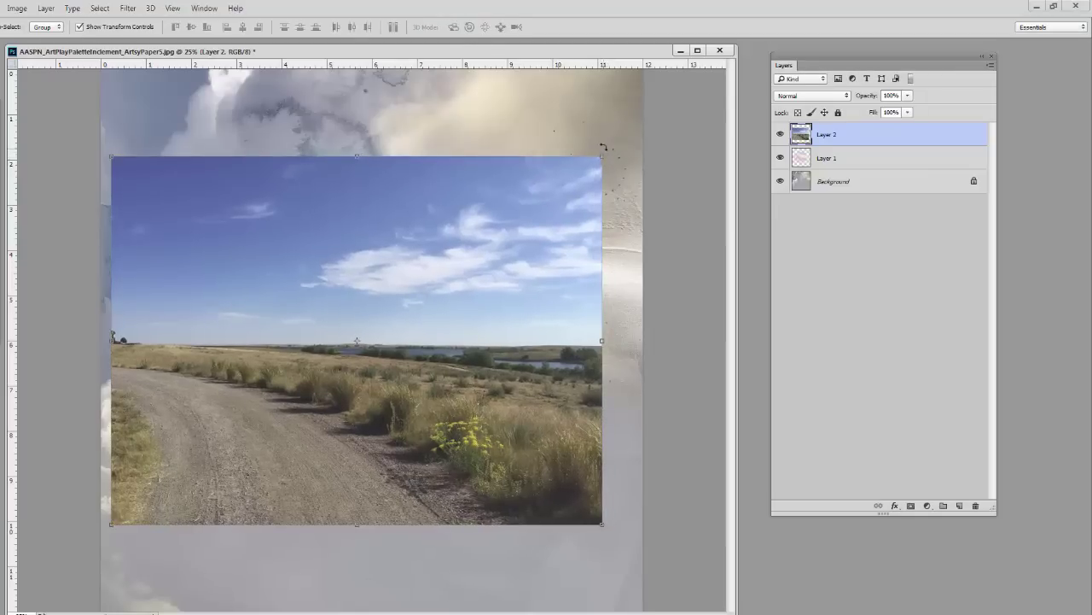
Step: Scale the landscape photo layer proportionally to about 109% and align it with the paper's left edge
drag(605, 156, 647, 121)
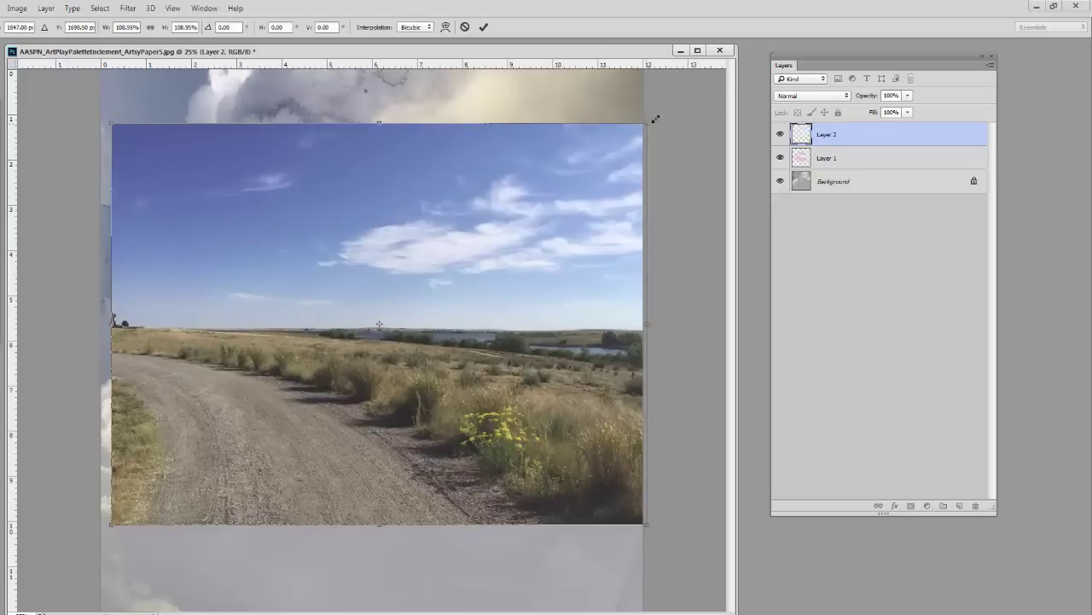
click(483, 26)
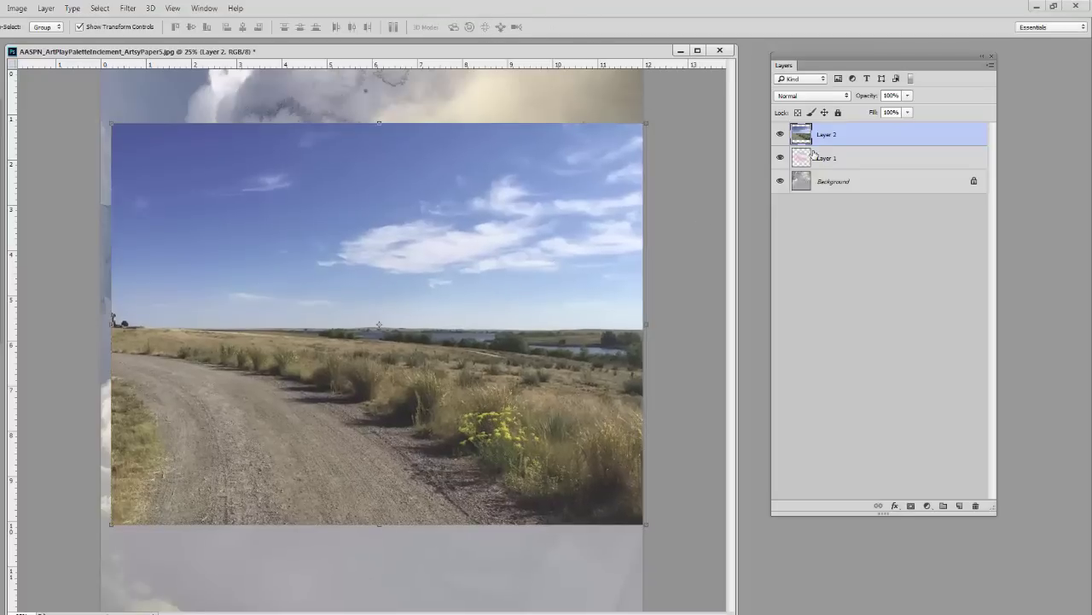
drag(498, 265, 489, 268)
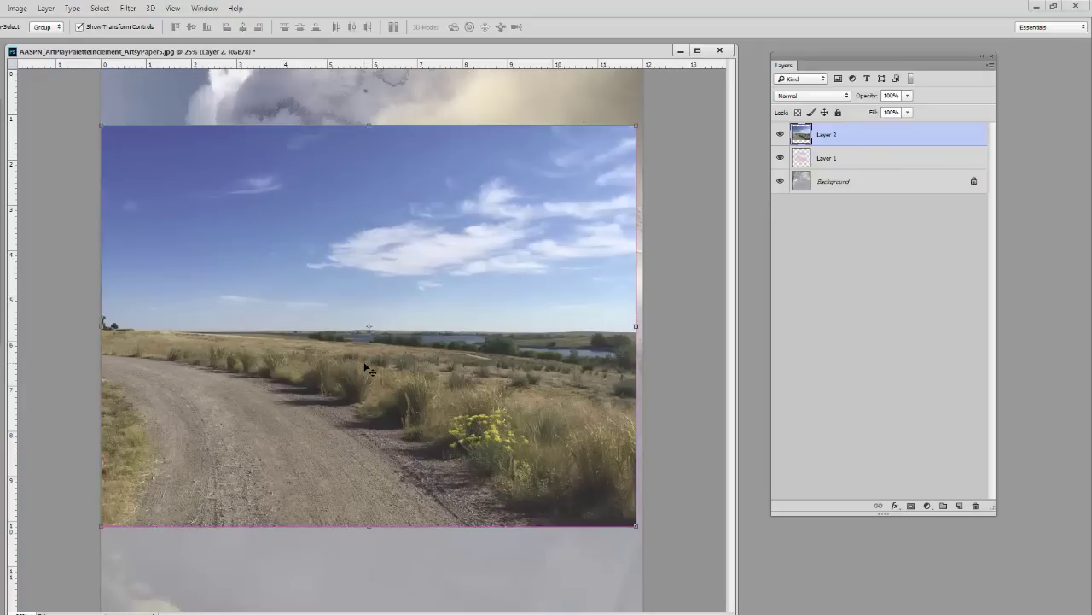
Step: Clip the landscape photo layer to the light leak layer beneath it
key(ctrl+alt+g)
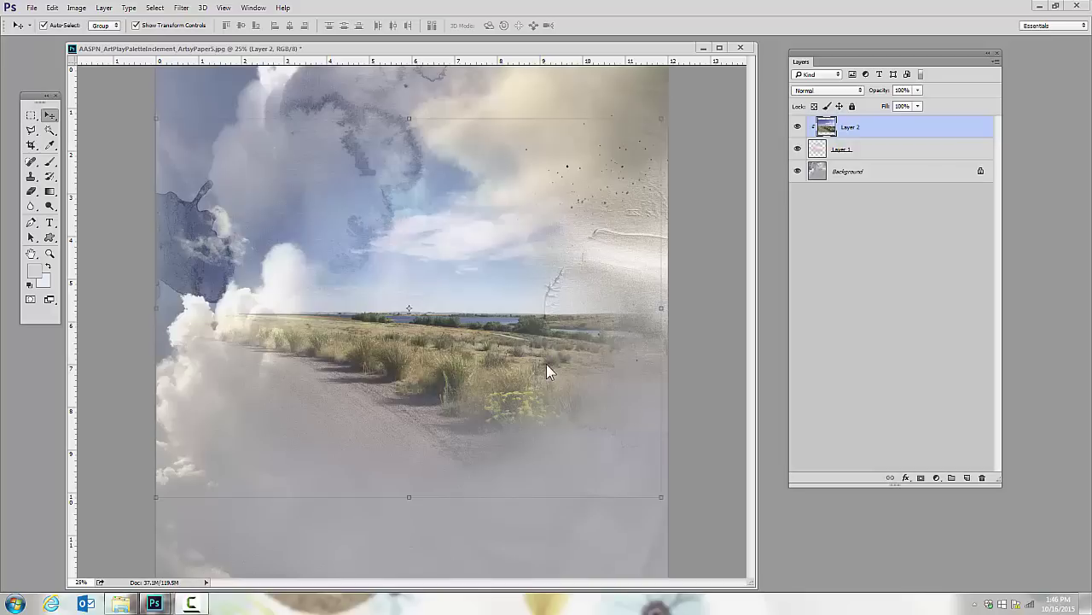
Step: Try the Multiply, Color Burn, Screen and Soft Light blend modes on the clipped landscape photo layer
click(860, 92)
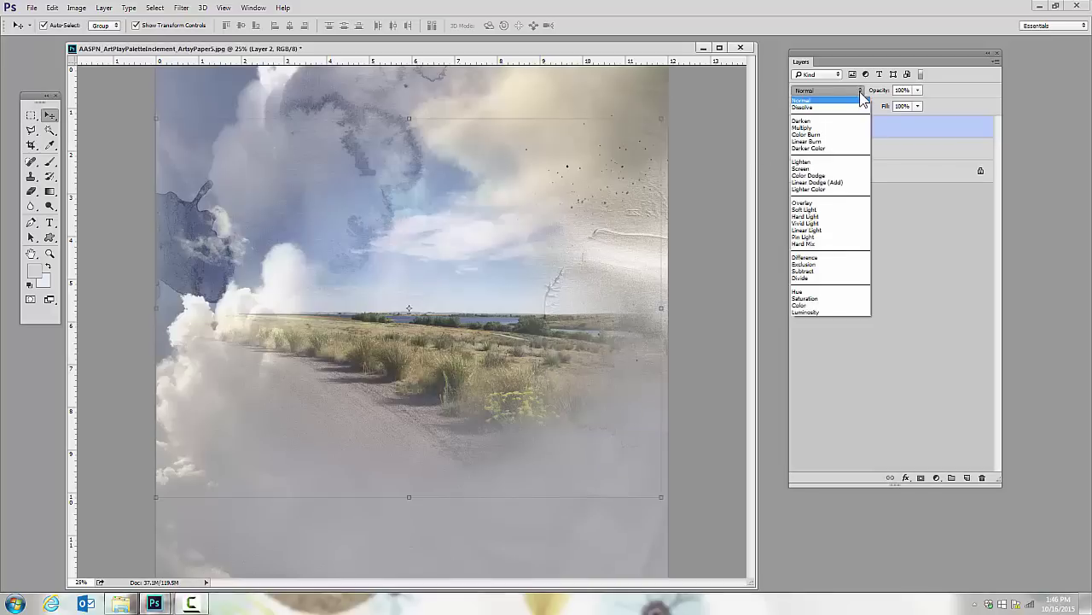
click(832, 127)
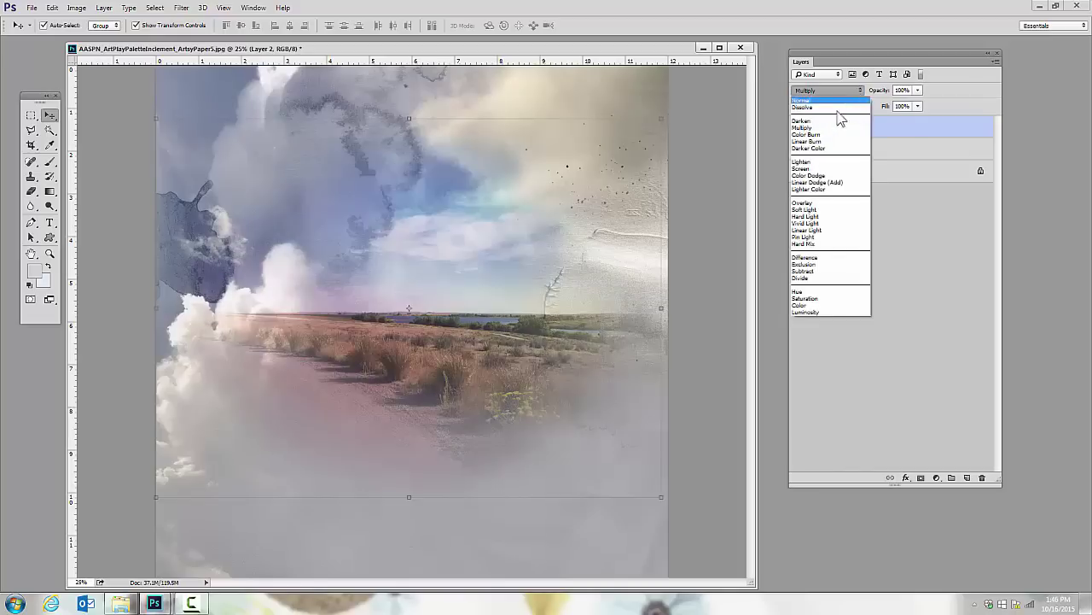
click(824, 140)
click(862, 92)
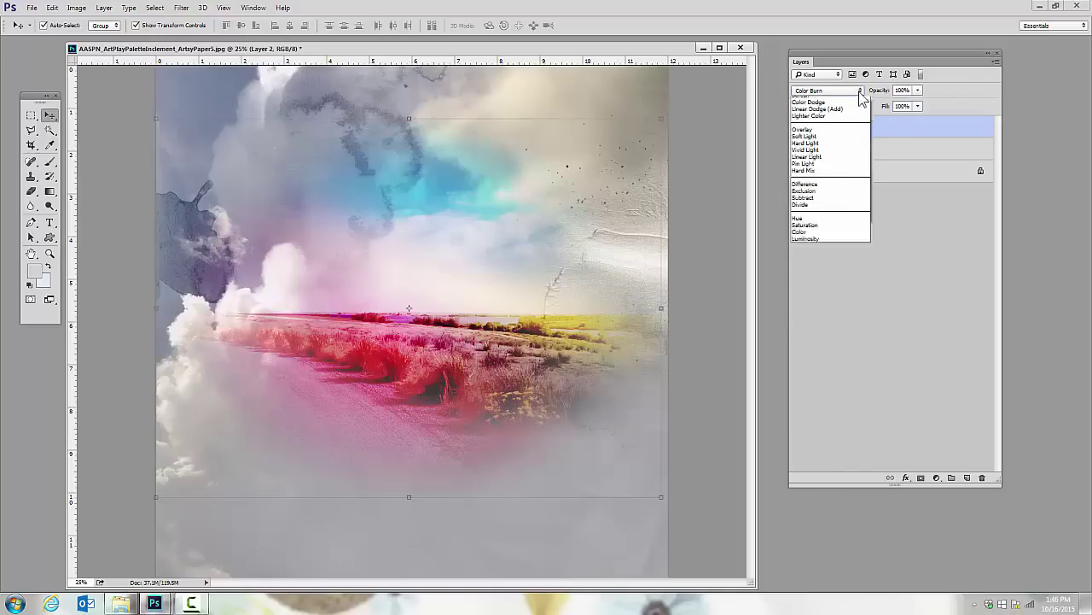
click(813, 162)
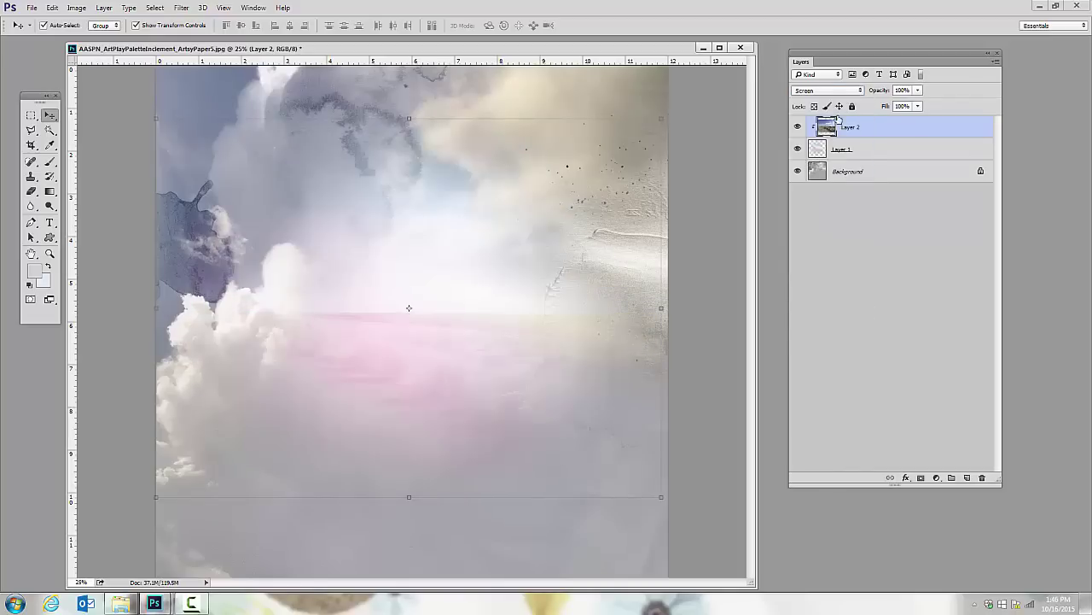
click(861, 90)
click(806, 209)
Step: Set the landscape photo layer's blend mode to Color Burn and compare the composition with that layer hidden and shown
click(860, 92)
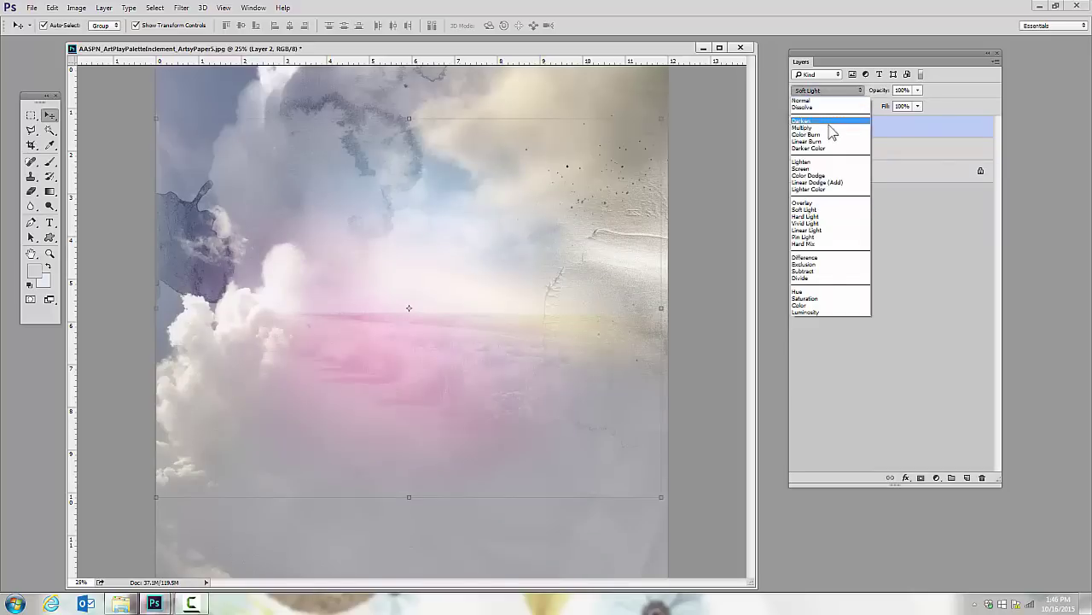
click(828, 130)
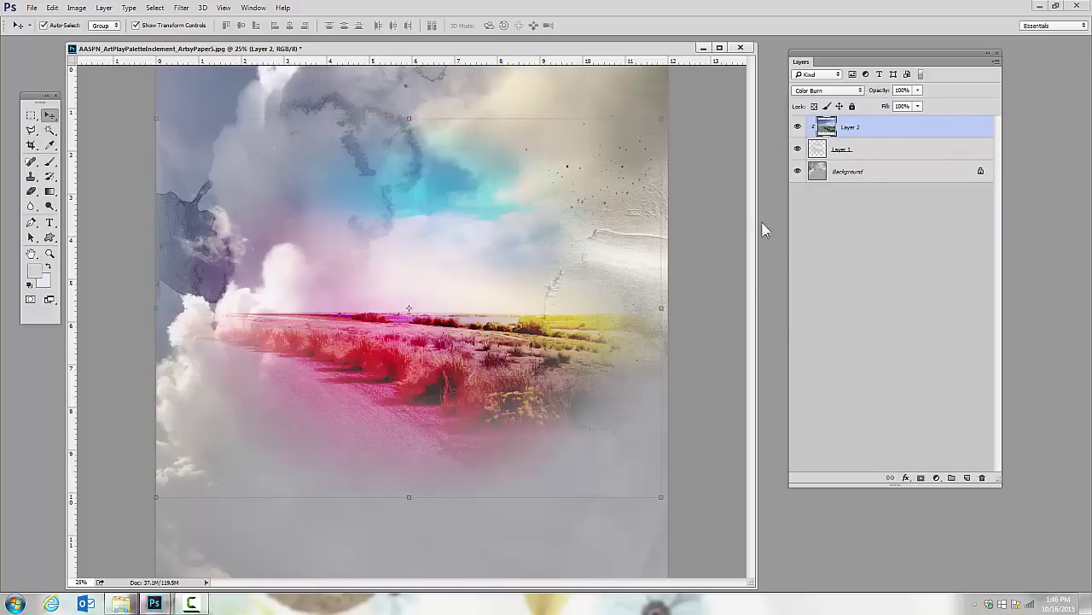
click(797, 127)
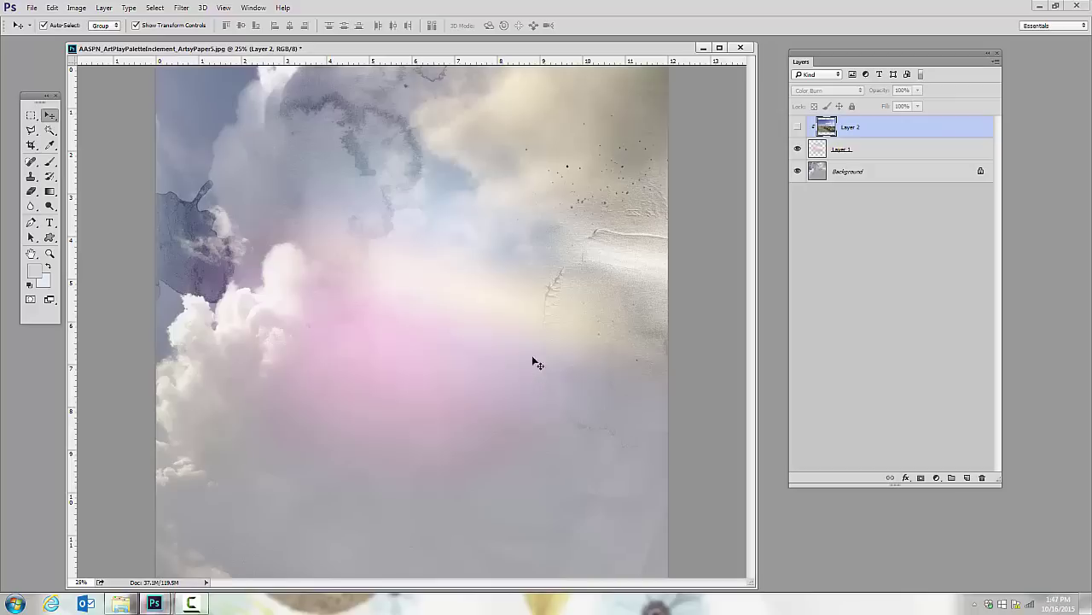
click(798, 127)
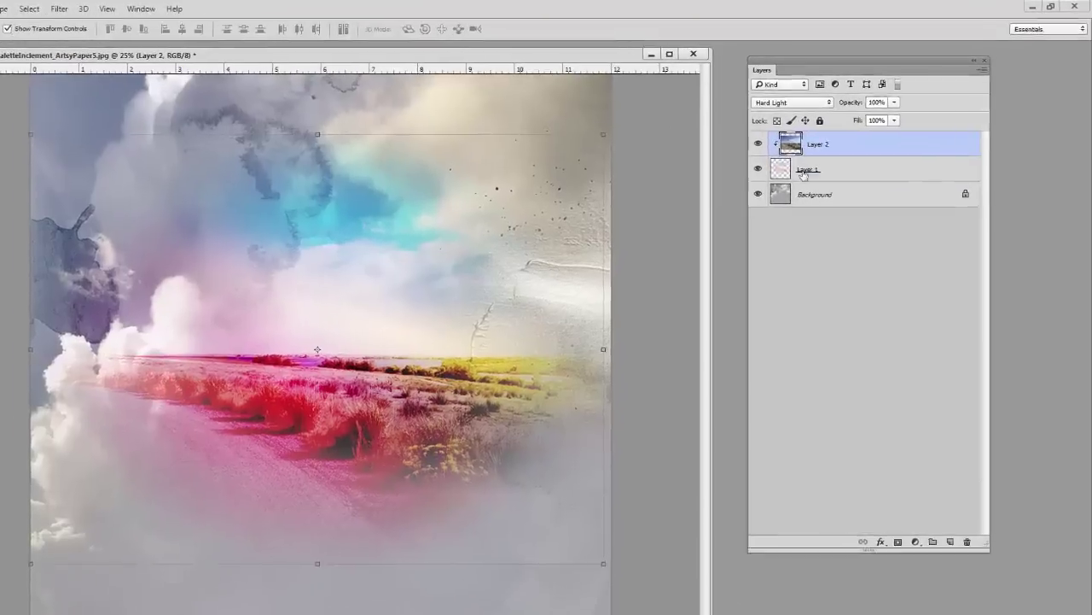
Step: Apply a Hue/Saturation adjustment to the light leak layer with Hue +21 and Saturation -46
click(841, 150)
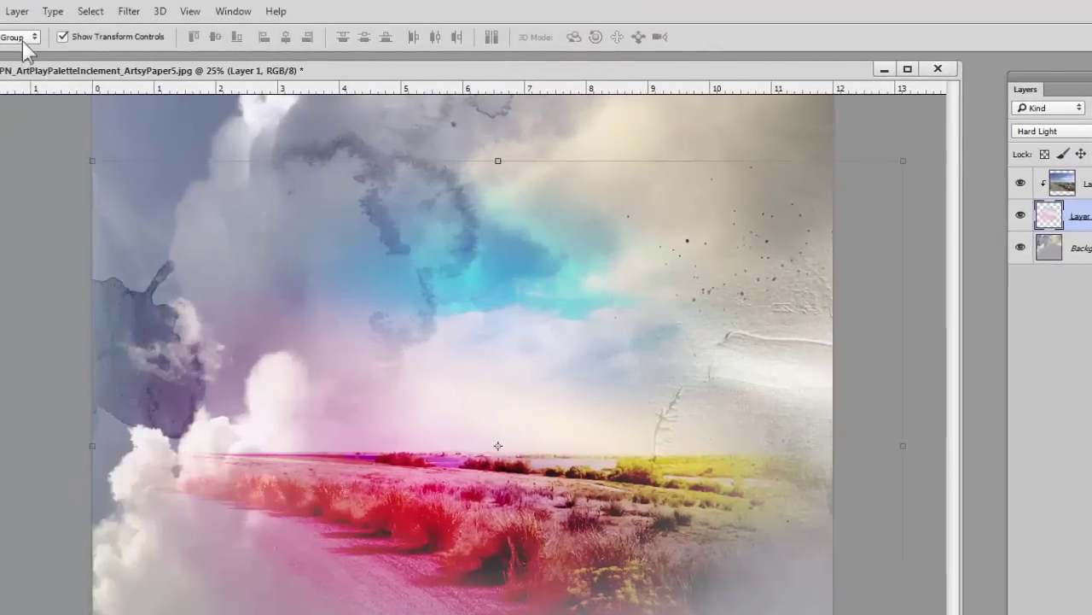
click(66, 12)
mouse_move(90, 54)
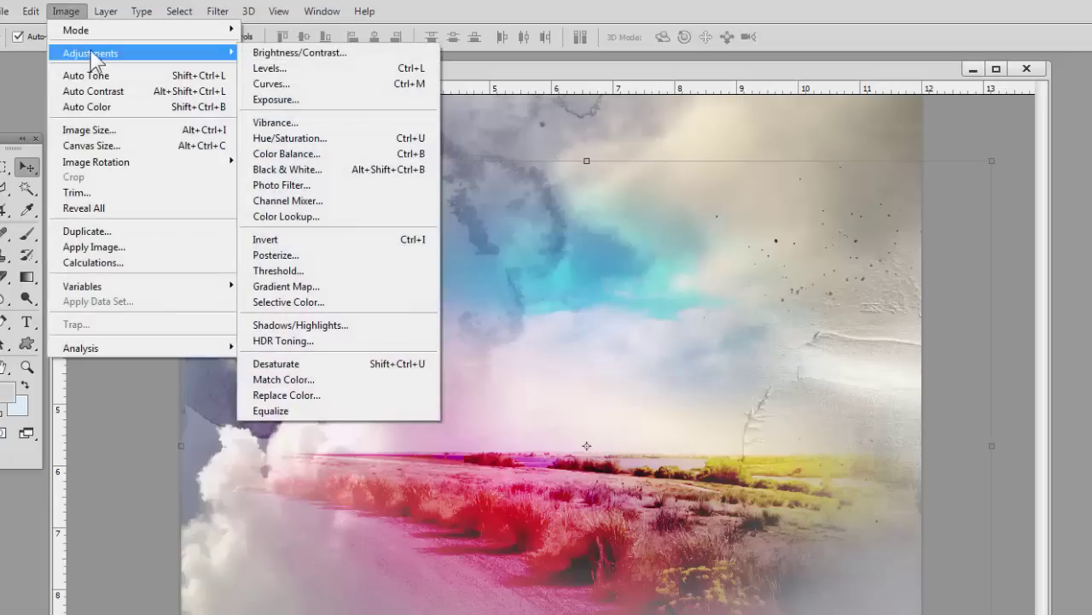
click(290, 138)
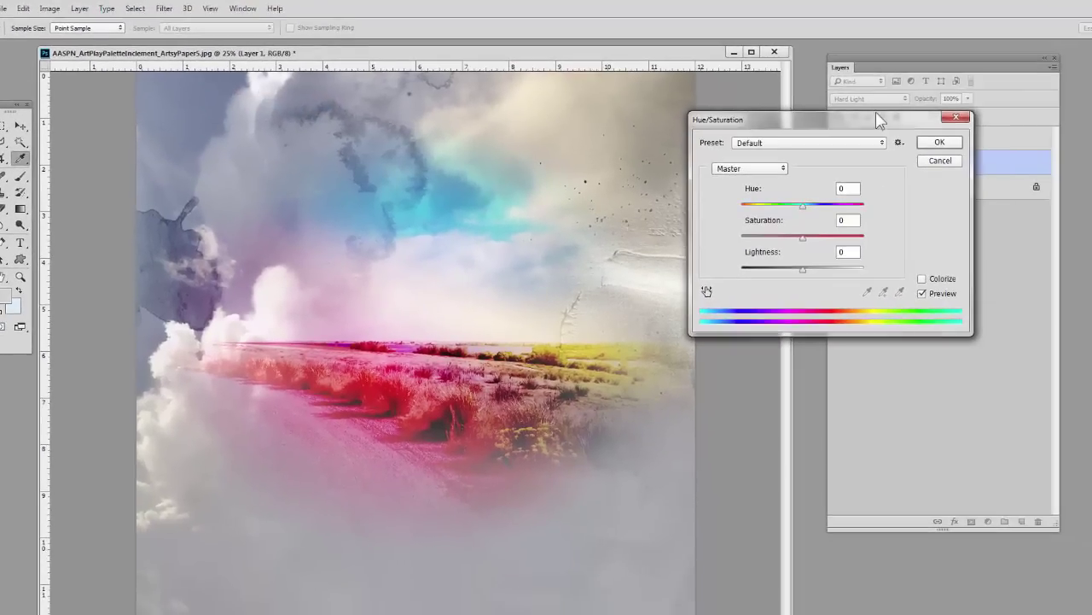
drag(876, 112, 894, 140)
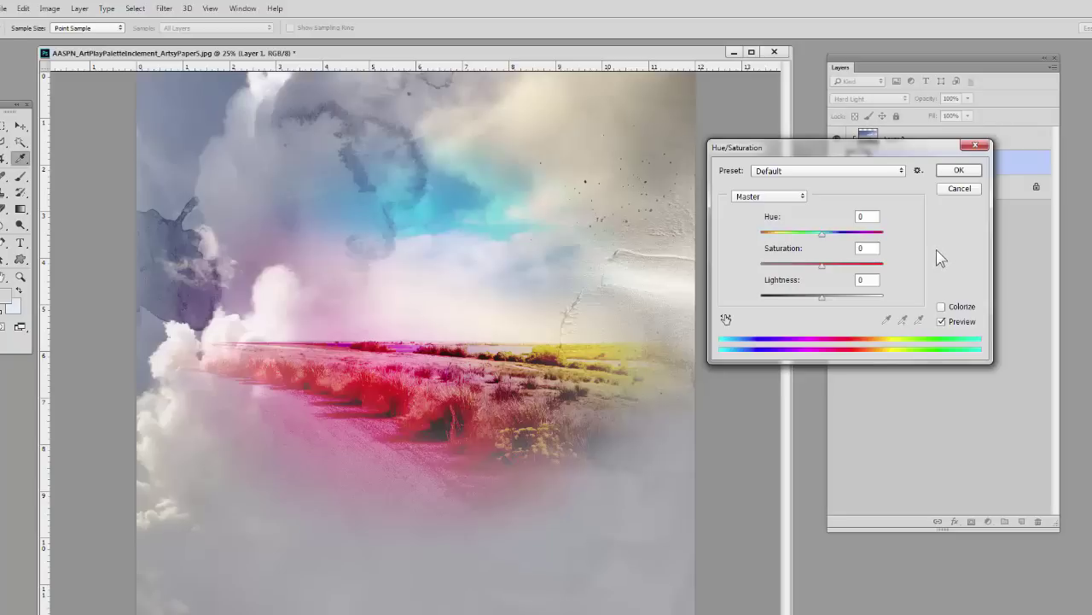
drag(822, 233, 739, 257)
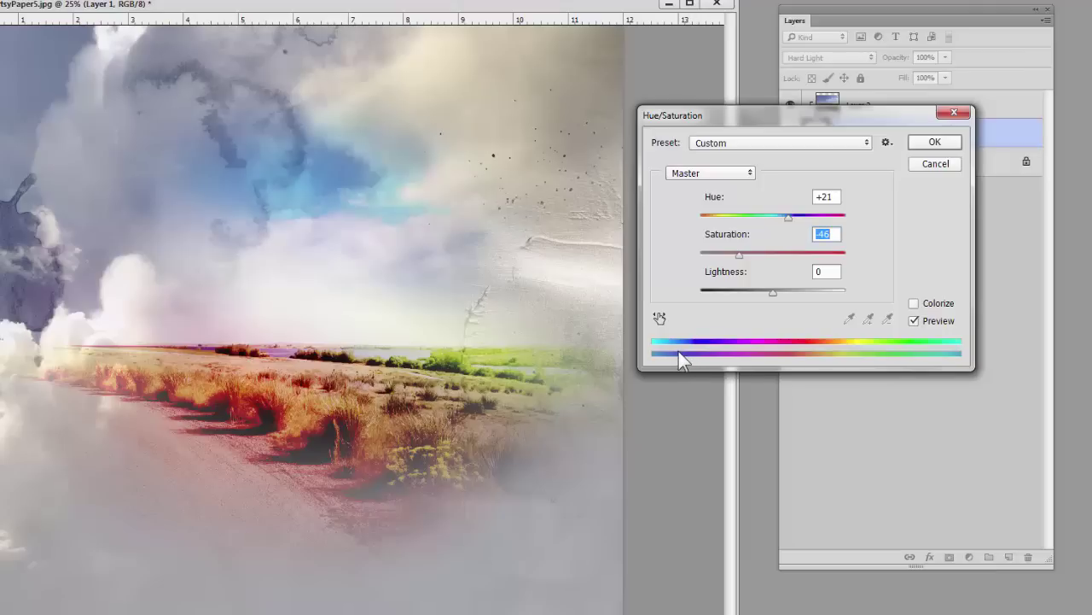
click(934, 143)
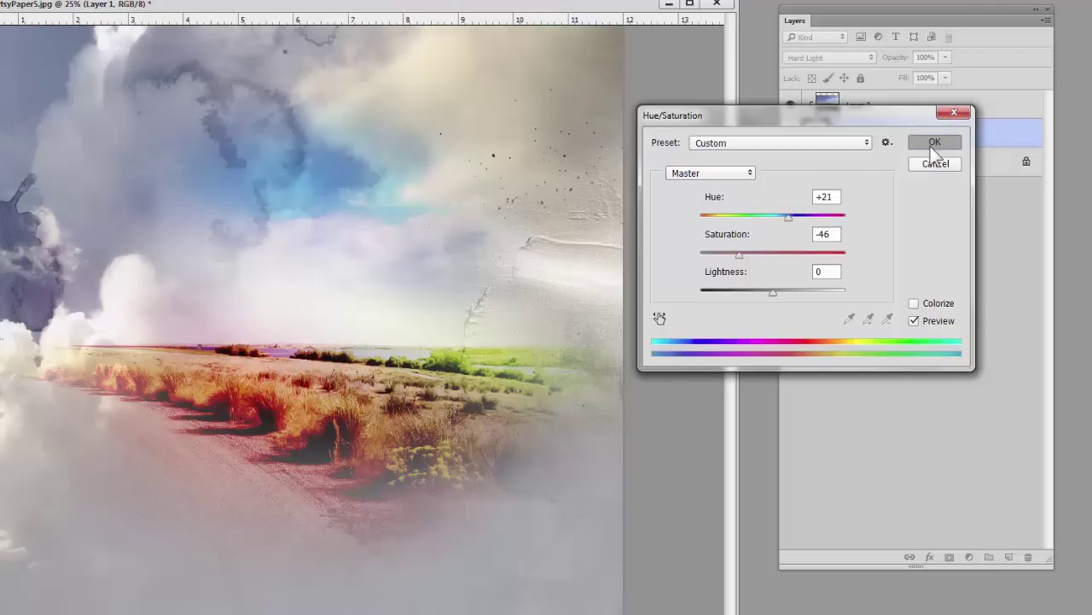